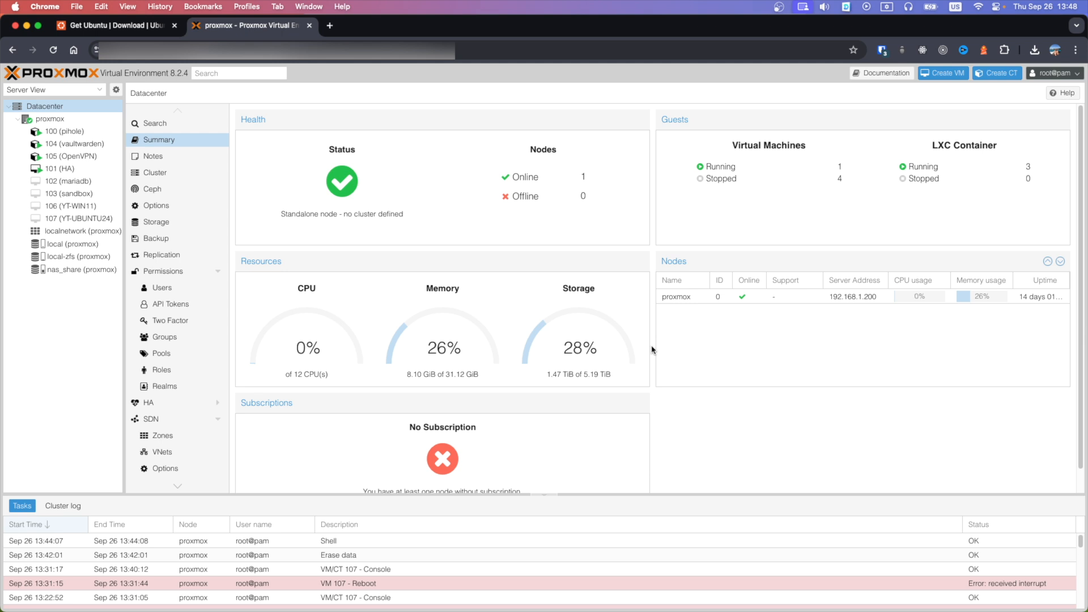
Start downloading the Ubuntu Desktop 24.04.1 LTS image from ubuntu.com
left_click(144, 27)
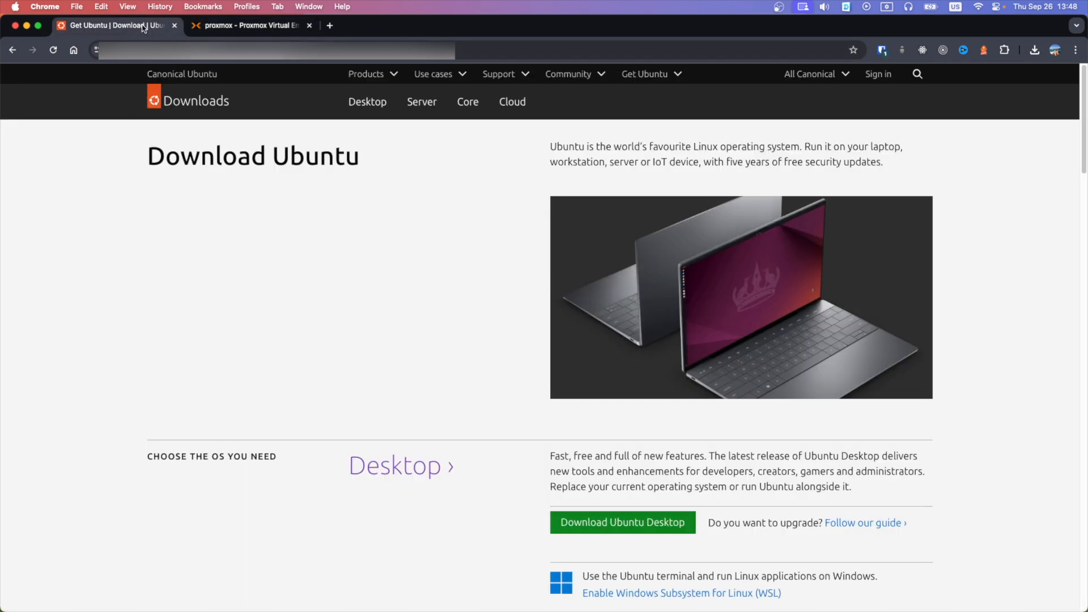
scroll(547, 243, "down", 5)
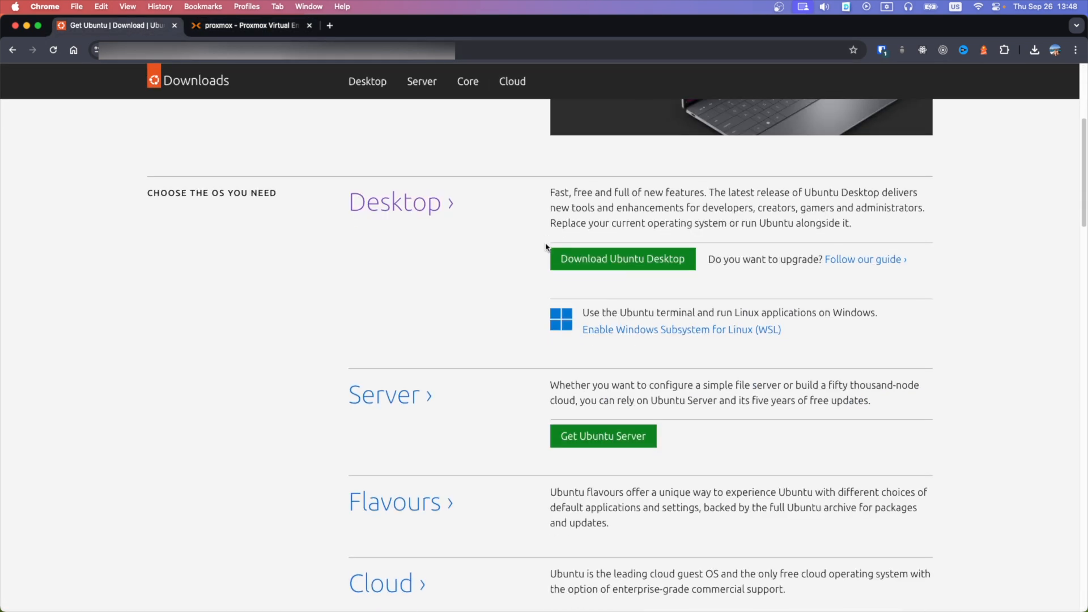
left_click(634, 266)
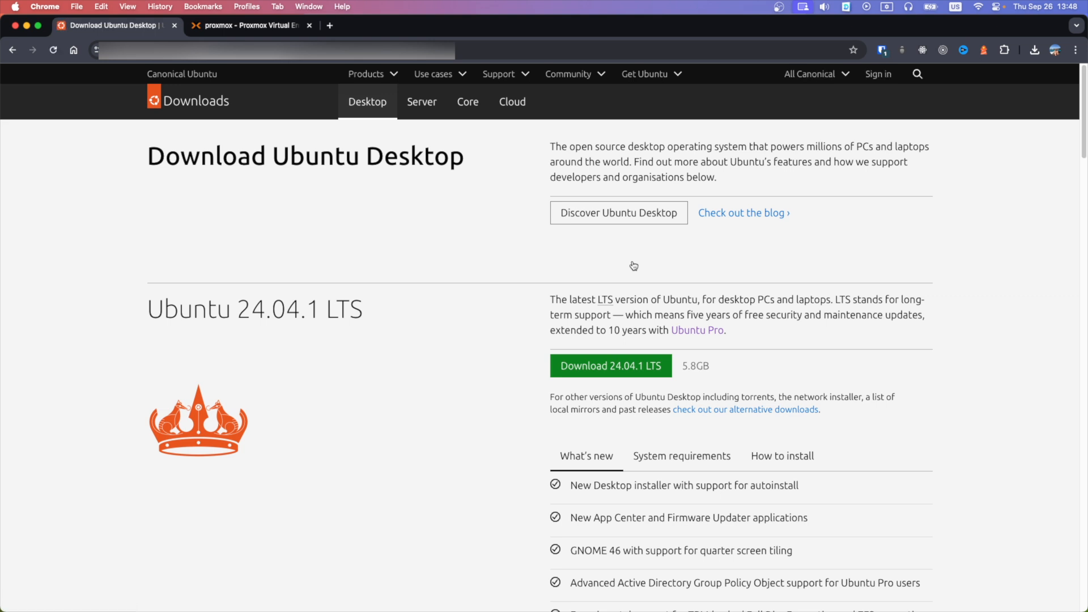
scroll(634, 266, "down", 1)
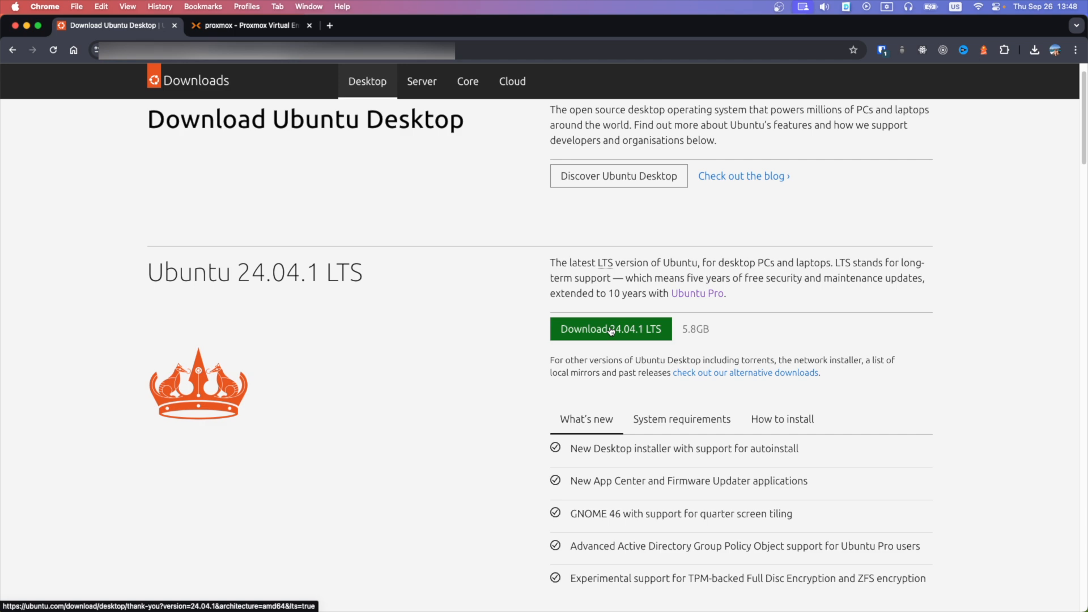
left_click(611, 331)
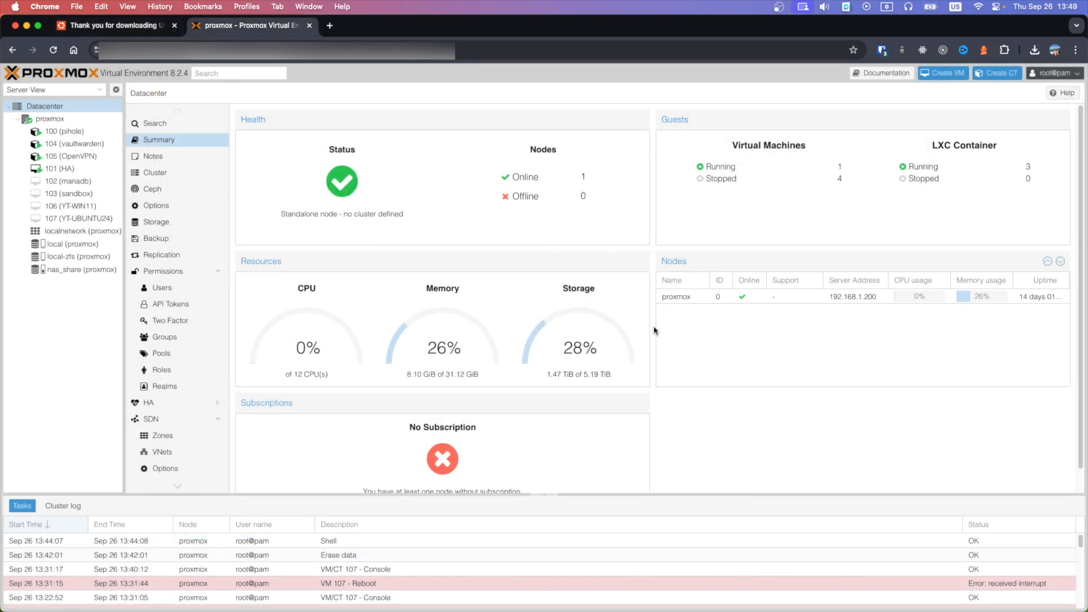
Upload ubuntu-24.04.1-desktop-amd64.iso to the ISO Images of local (proxmox) storage
left_click(66, 245)
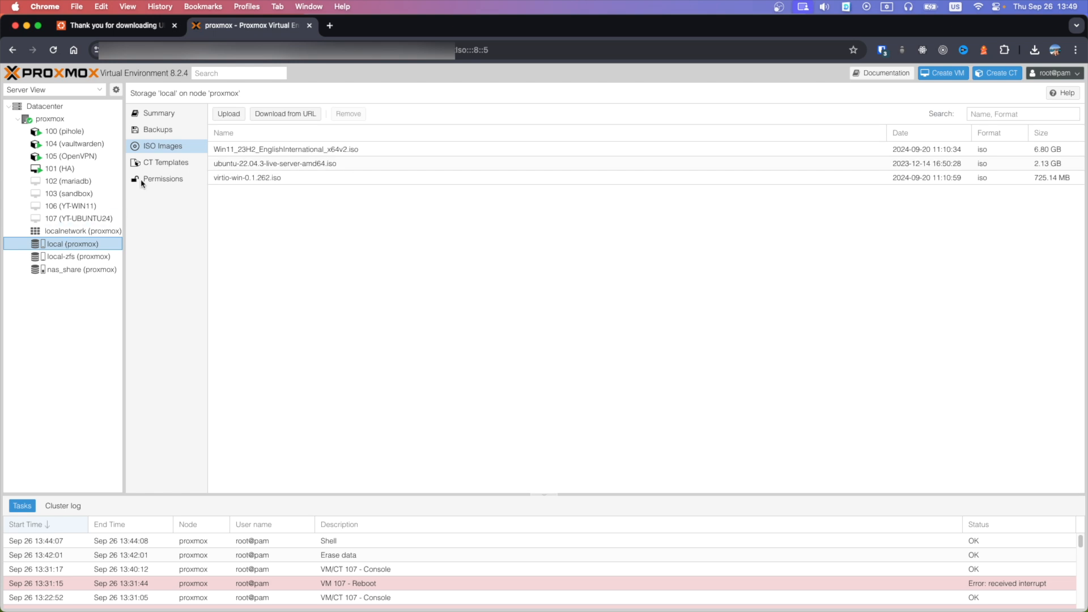
left_click(244, 115)
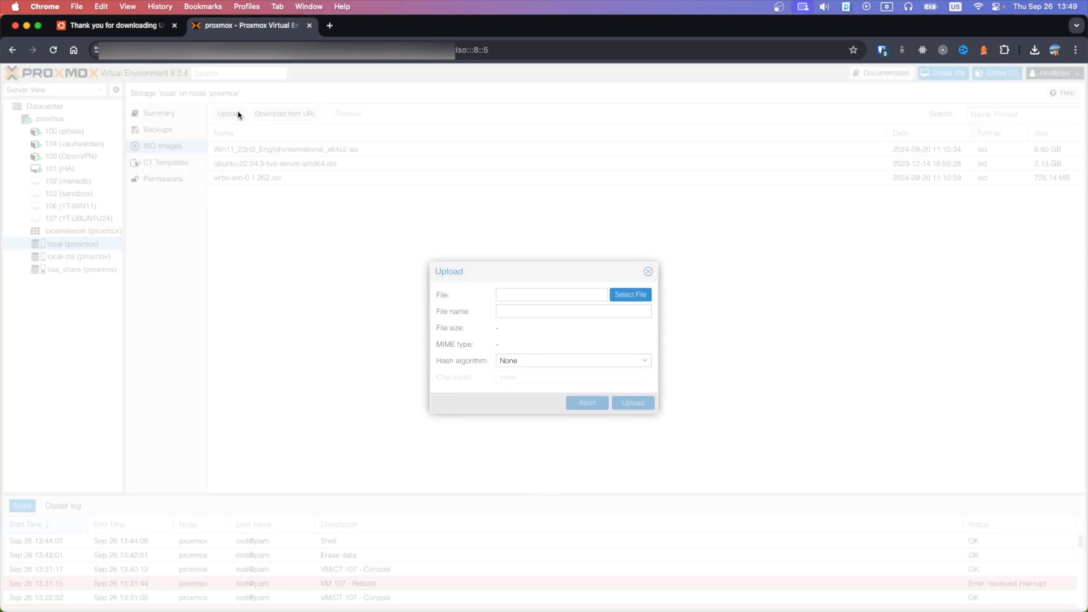
left_click(634, 297)
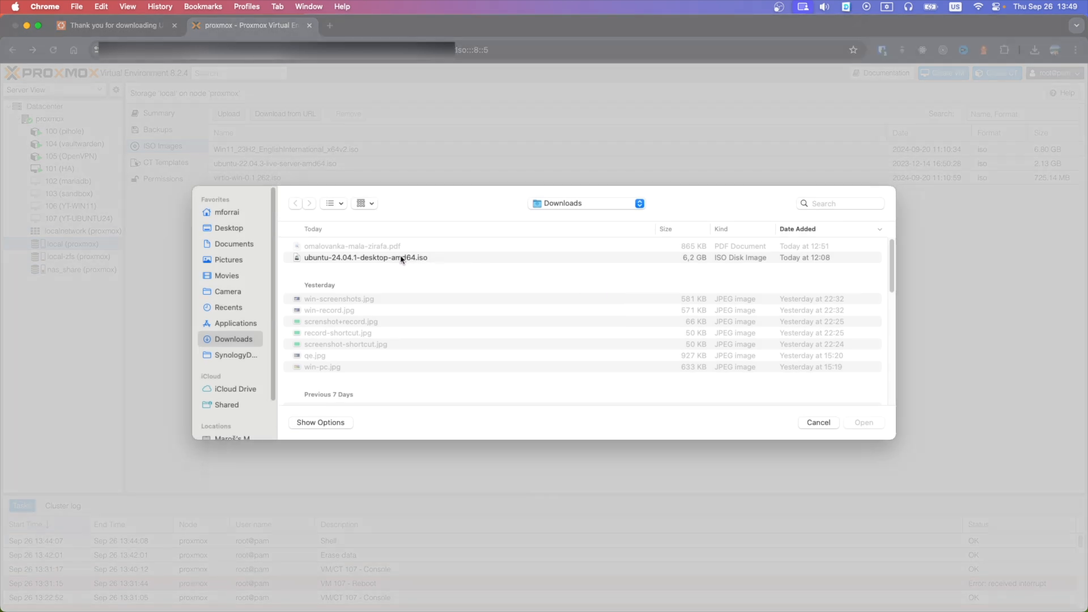
double_click(401, 259)
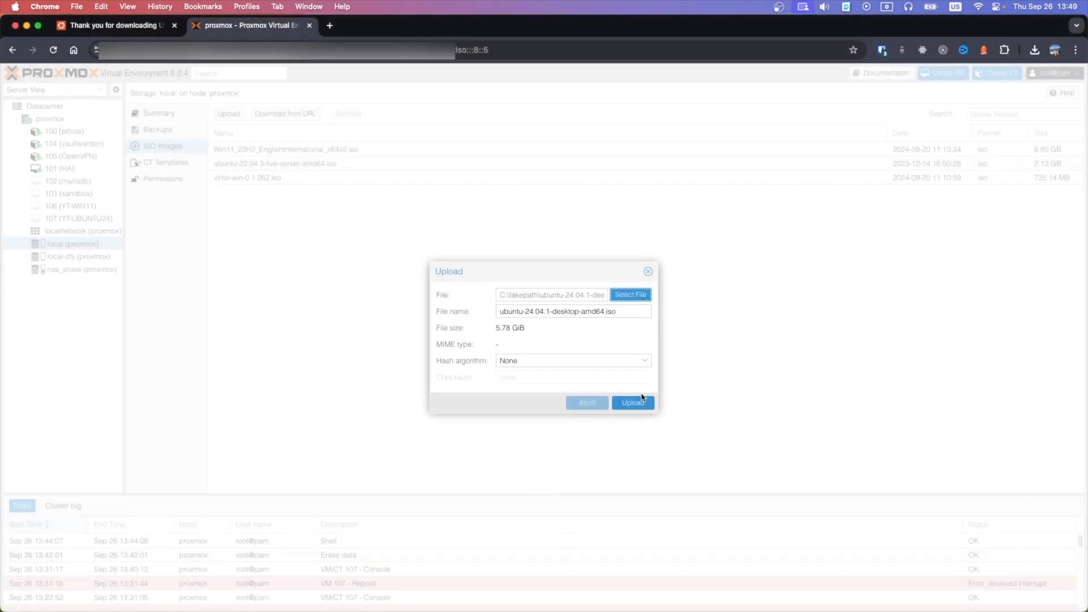
left_click(633, 414)
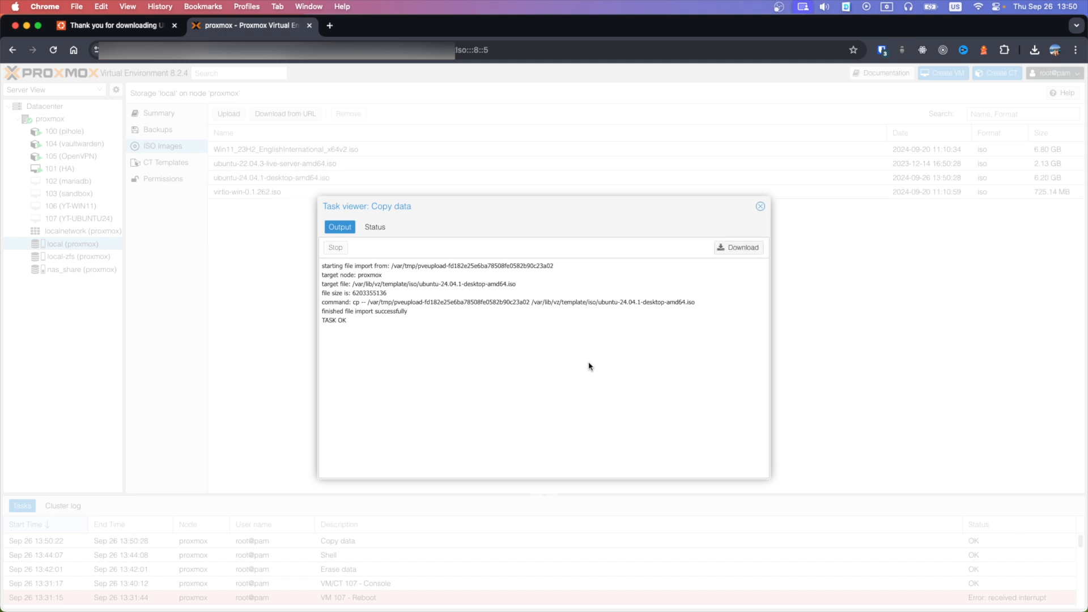
double_click(342, 320)
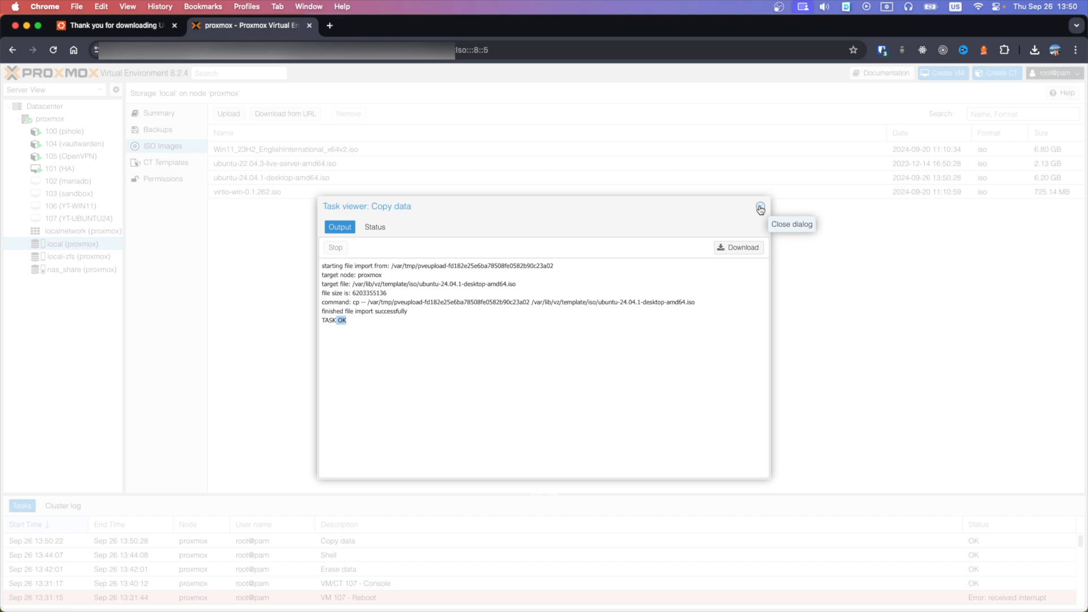
left_click(760, 207)
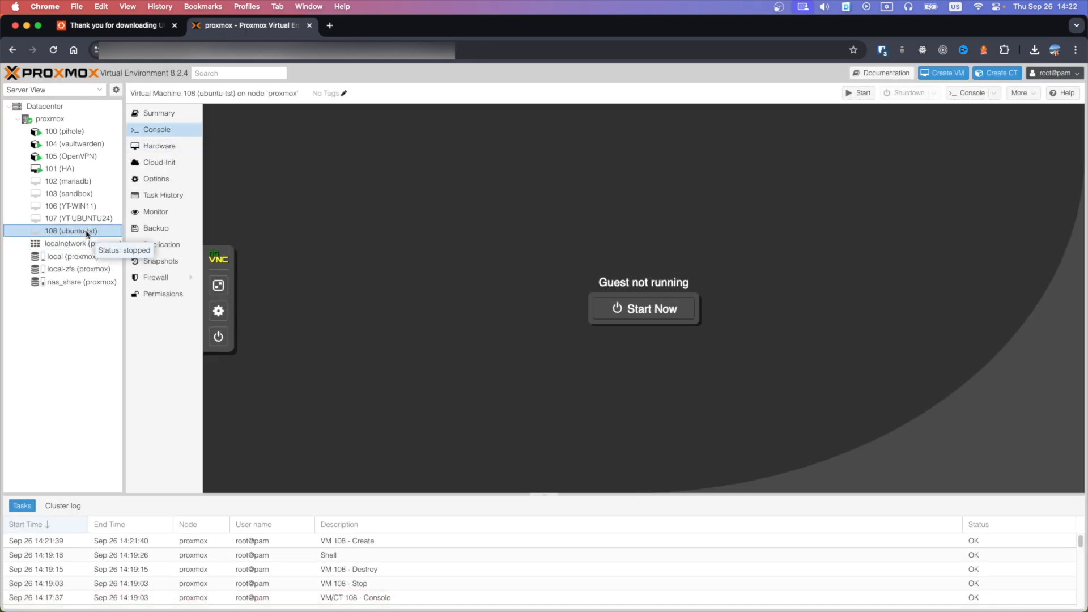
Start VM 108 from its console and boot the 'Try or Install Ubuntu' entry
left_click(169, 130)
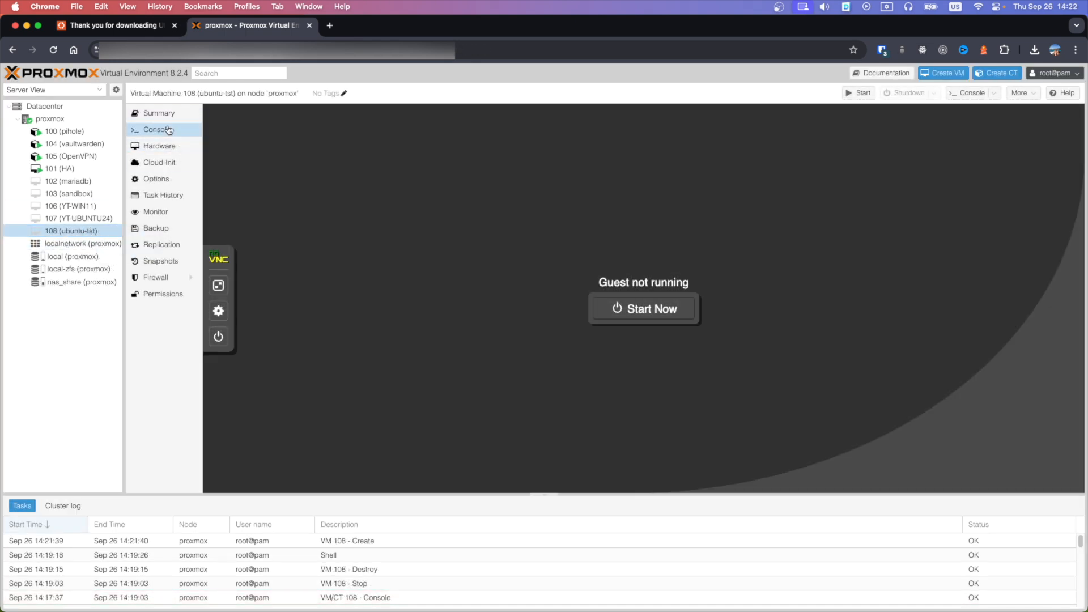
left_click(660, 308)
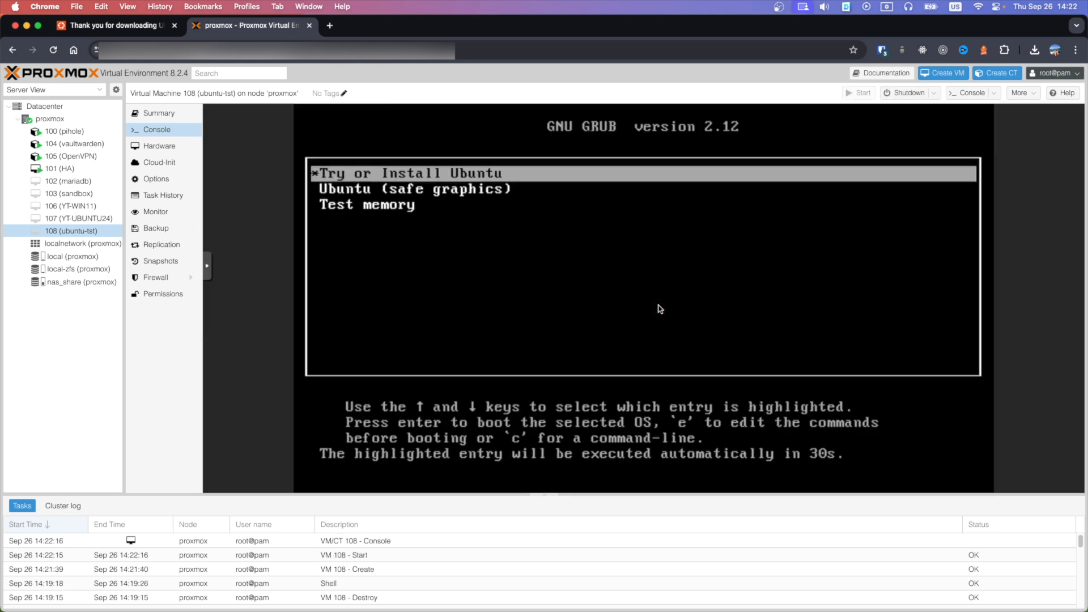
key("Return")
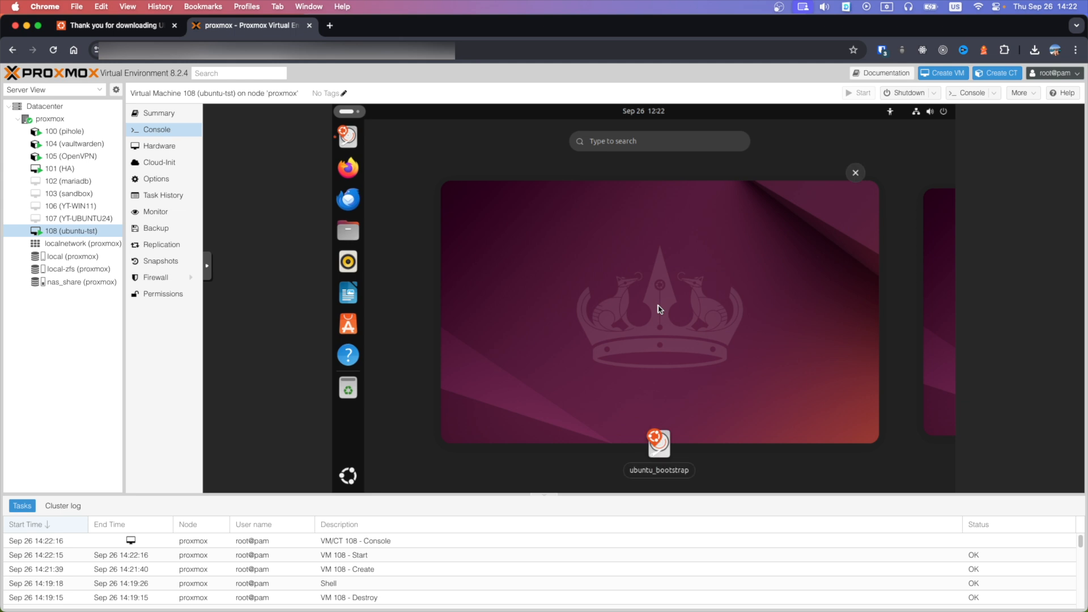
Accept English, default accessibility, English (US) keyboard, wired network, interactive install and default apps
left_click(660, 470)
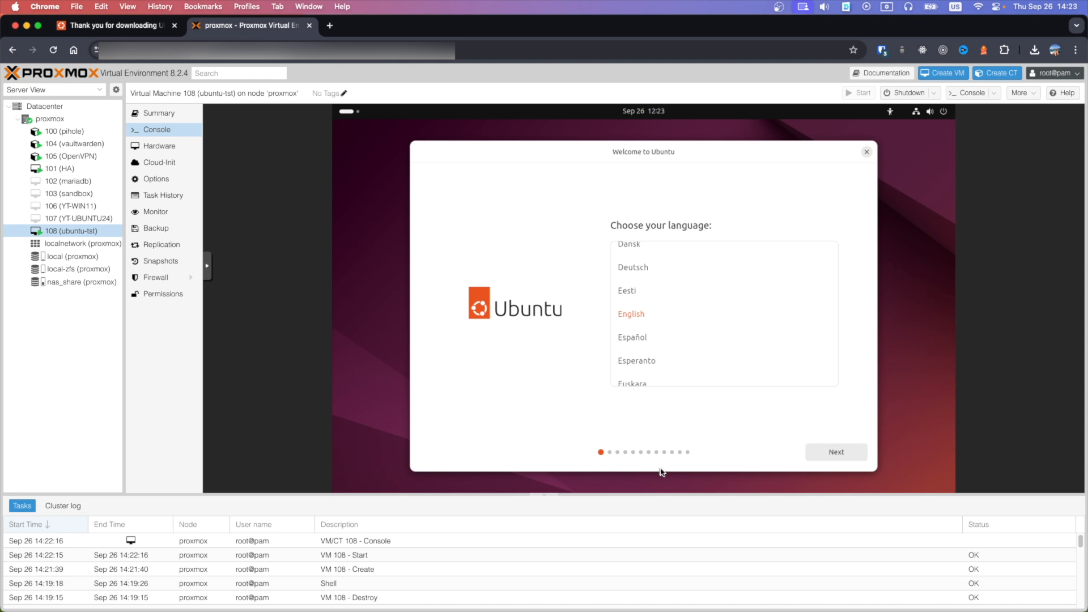
left_click(818, 457)
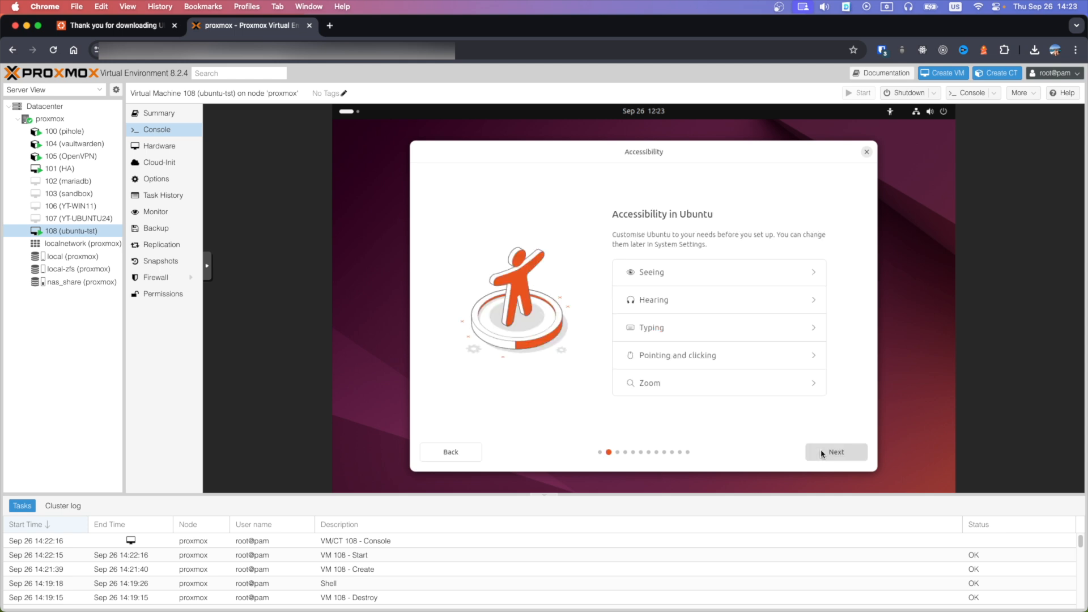
left_click(823, 454)
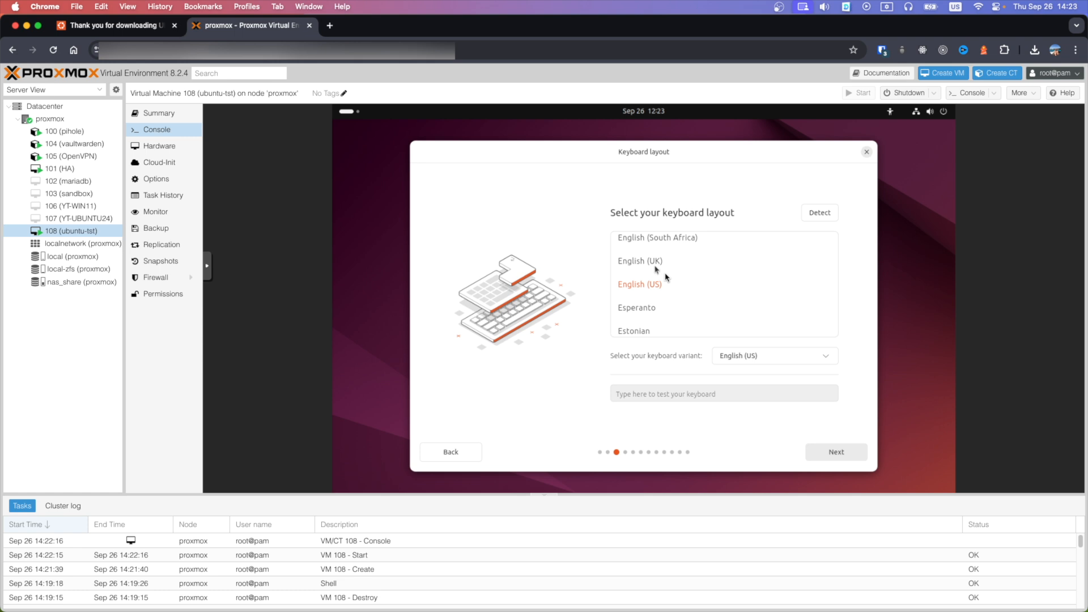
left_click(819, 453)
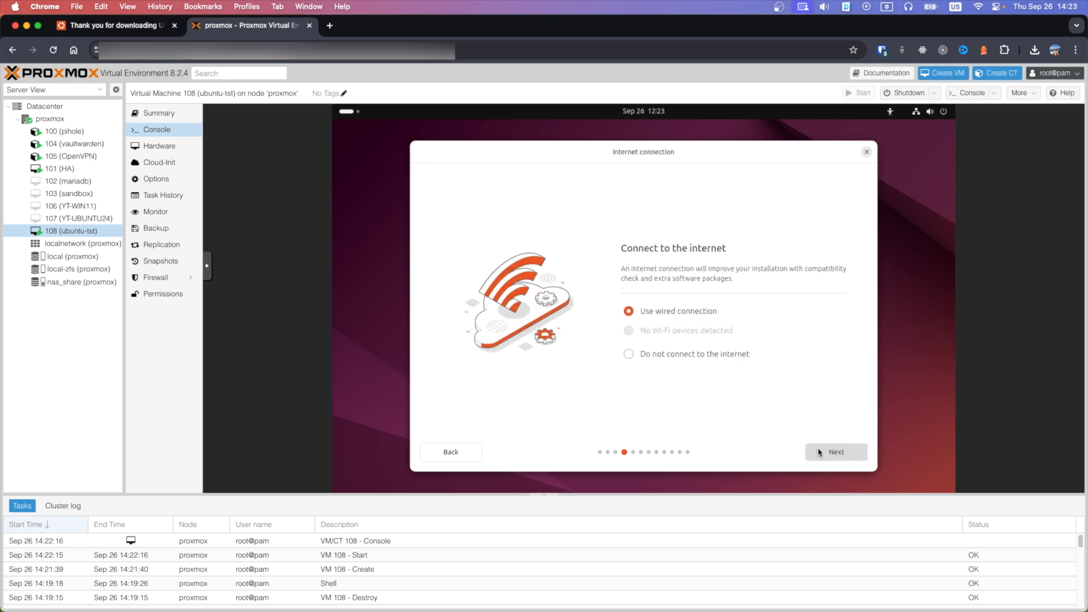
left_click(818, 453)
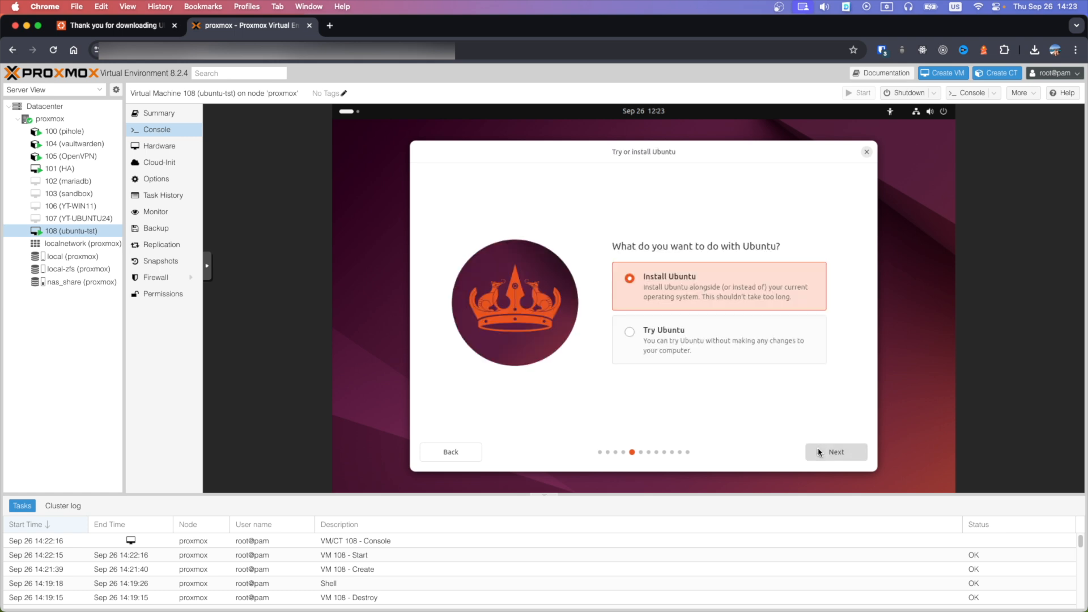
left_click(819, 452)
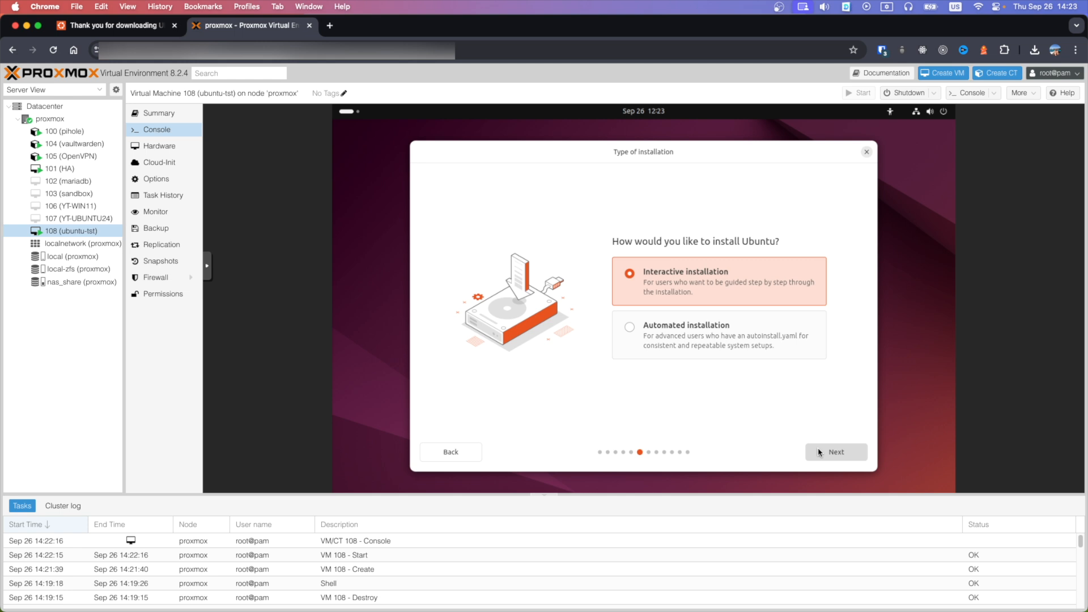
left_click(818, 453)
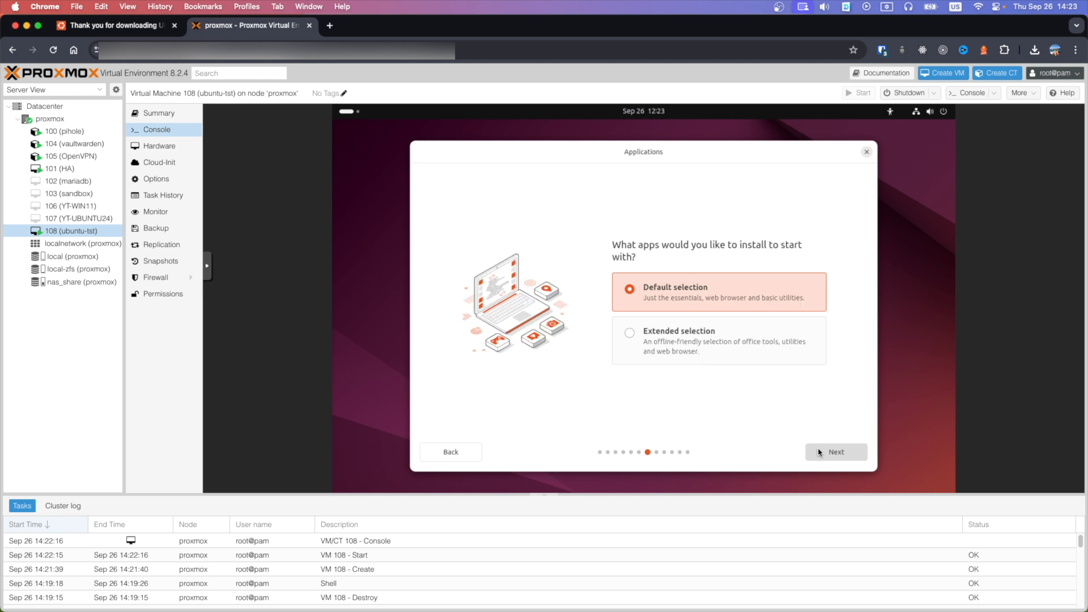
left_click(818, 453)
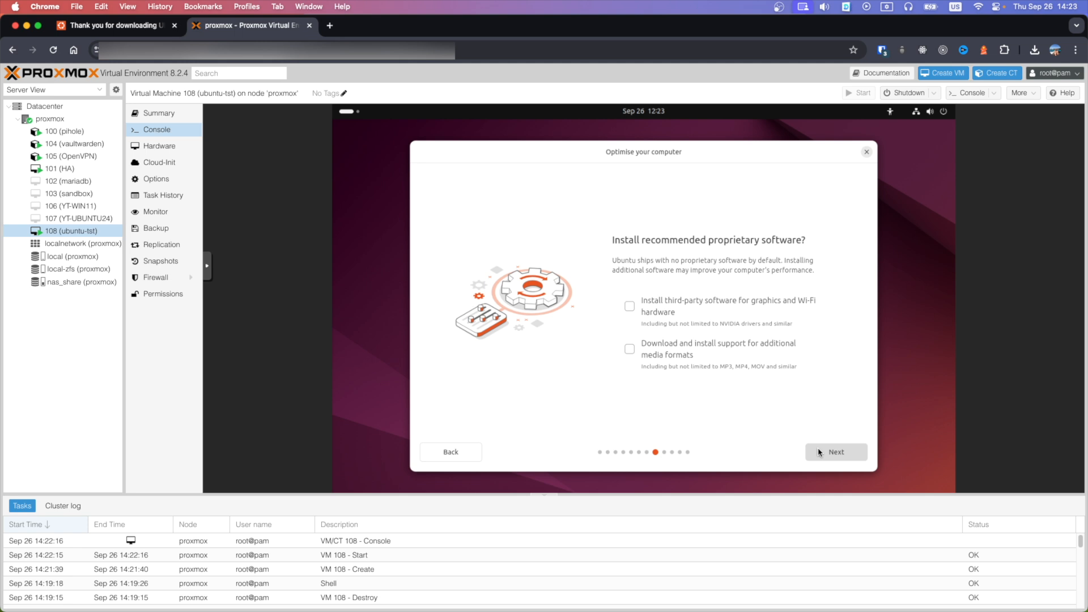
Enable third-party graphics/Wi-Fi software and extra media formats, then keep 'Erase disk and install Ubuntu'
left_click(630, 307)
left_click(630, 349)
left_click(838, 454)
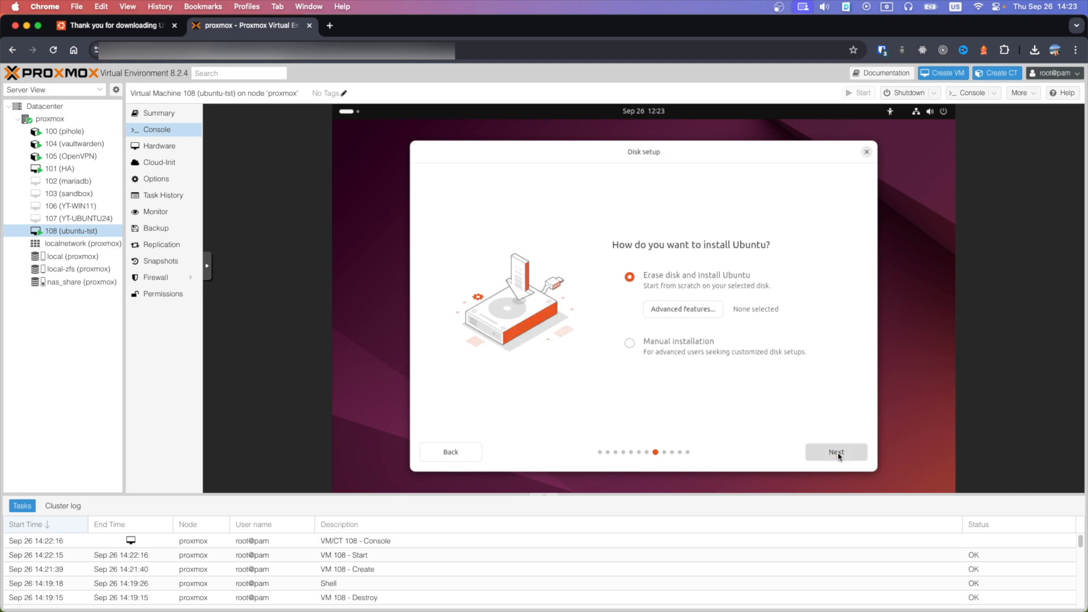
left_click(839, 455)
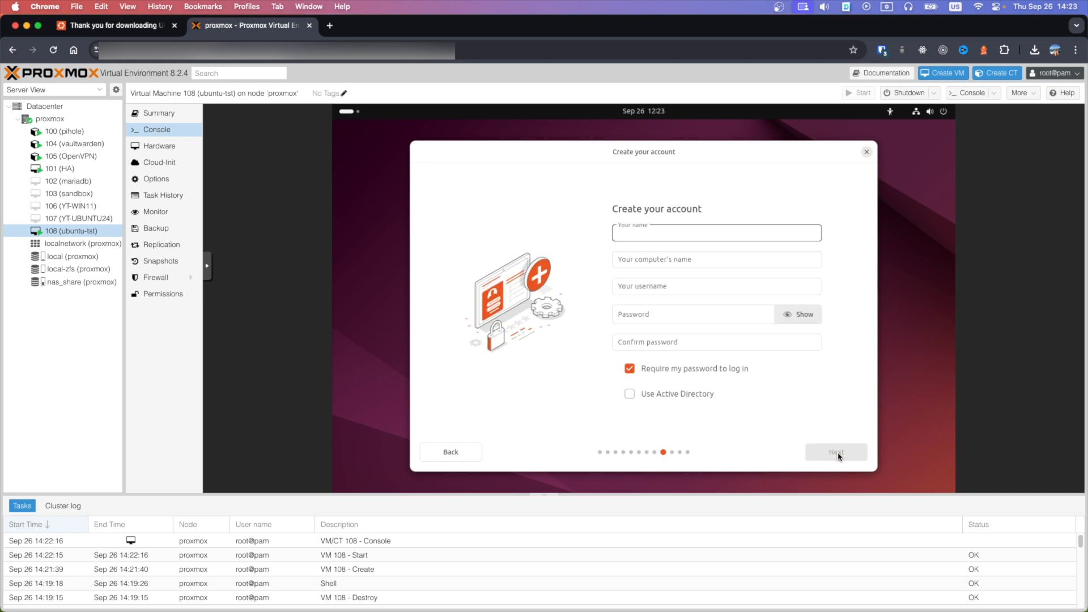
Enter the user's name, change the computer name suffix to ubuntu24, and set a confirmed password
type("mrgadget")
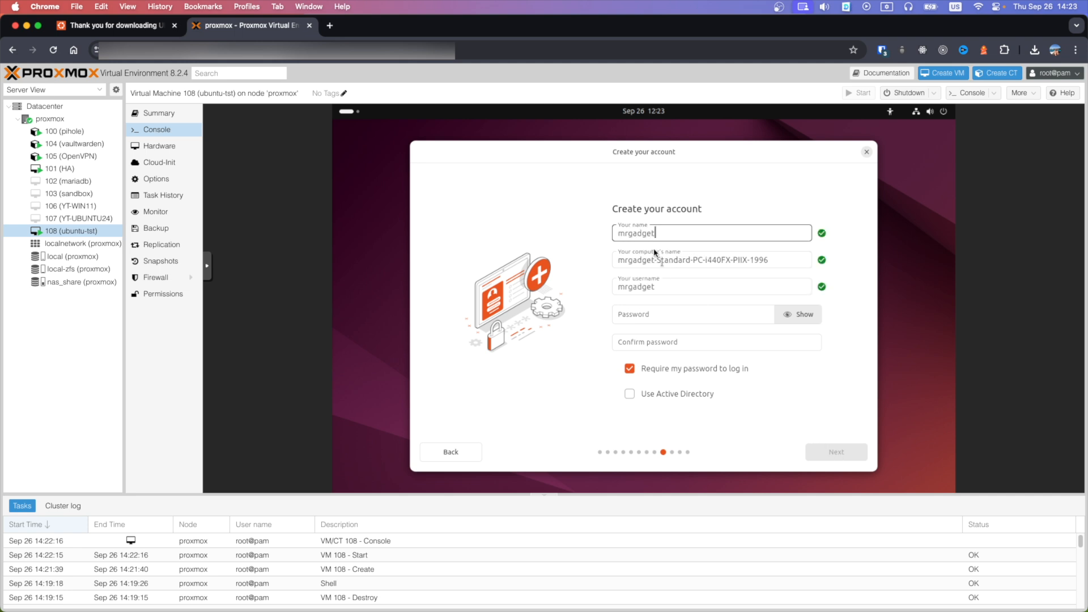
left_click_drag(658, 262, 843, 272)
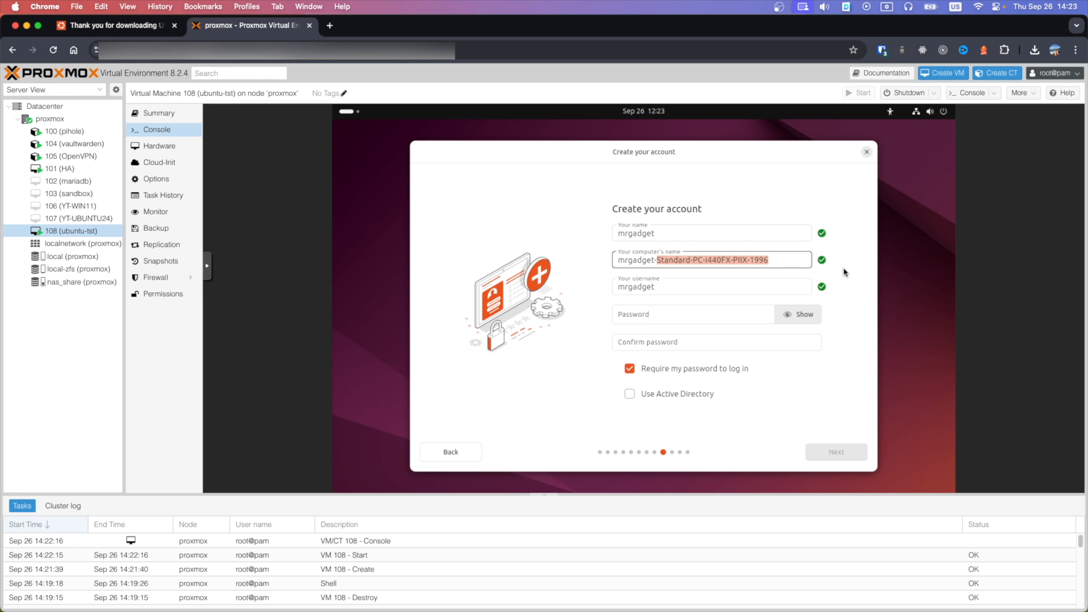
type("ubuntu2")
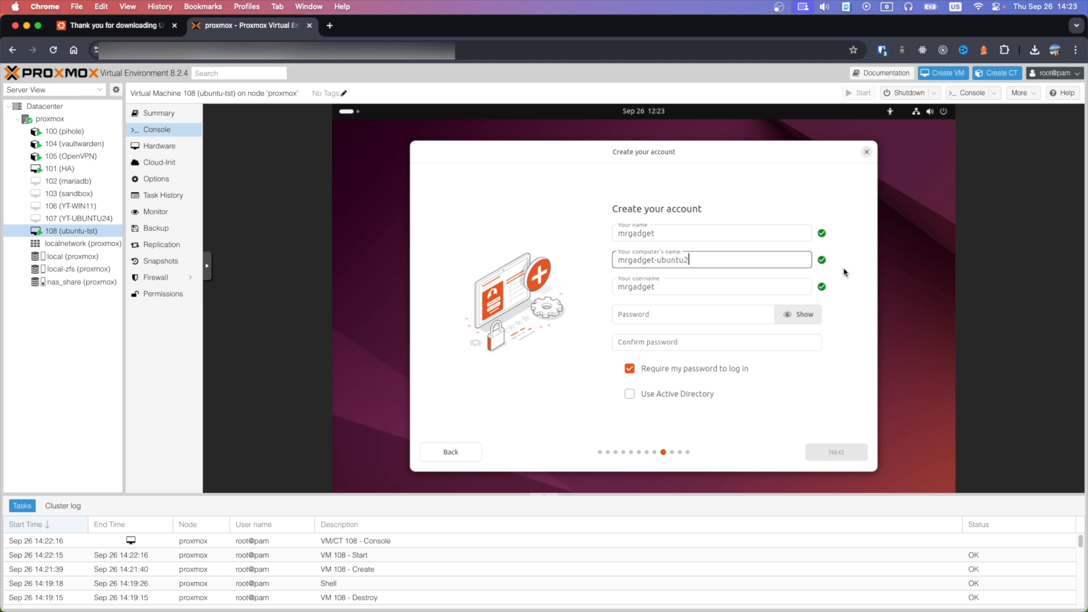
type("4")
left_click(683, 320)
type("******")
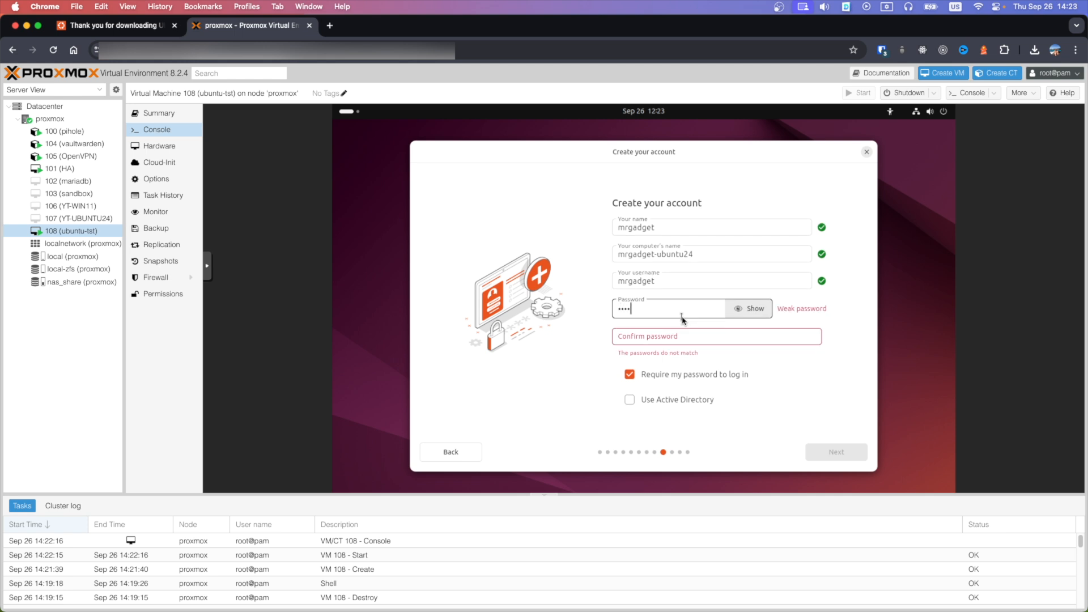
key("Tab")
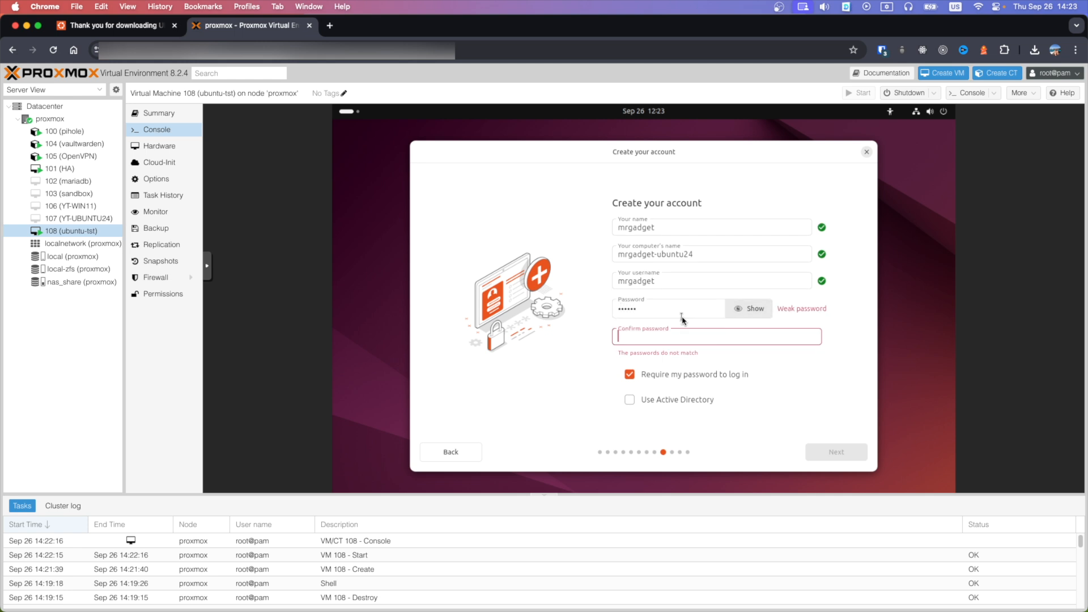
type("******")
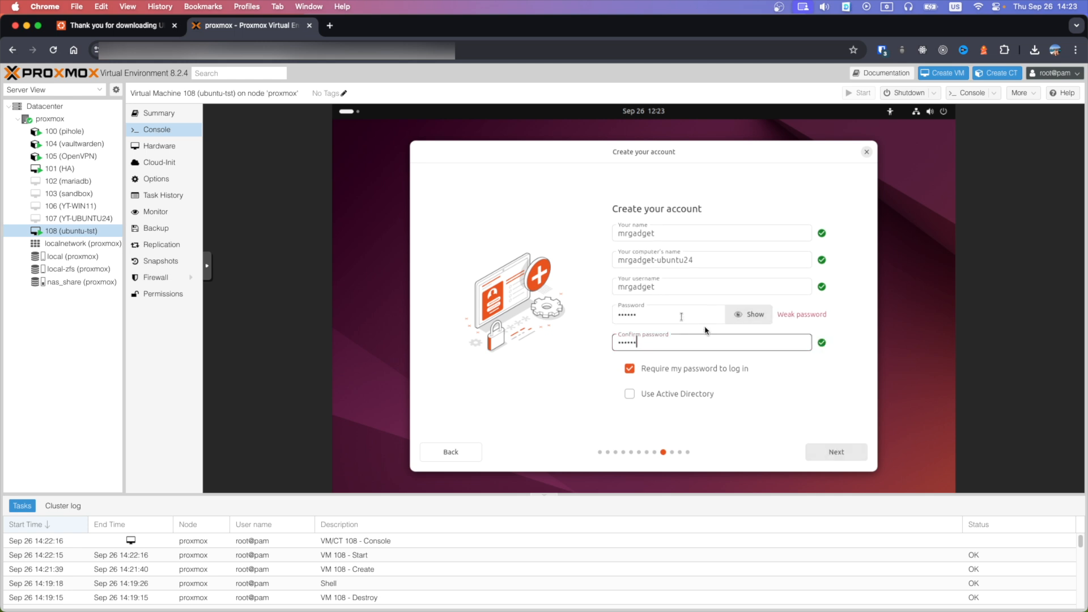
left_click(840, 452)
Set the timezone location to London (England, United Kingdom) and continue to installation
left_click(511, 187)
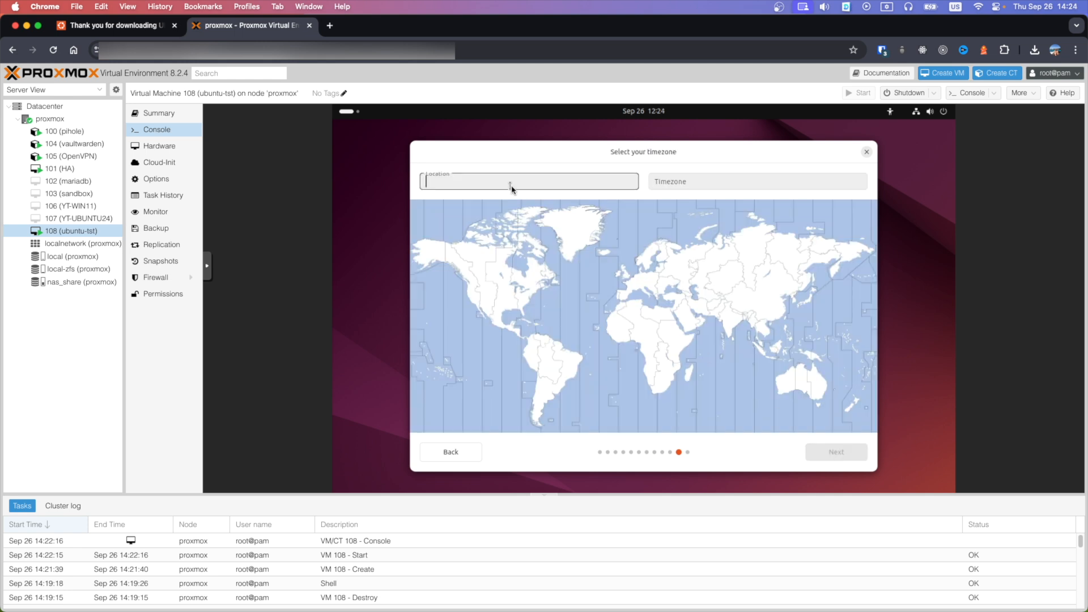
type("London")
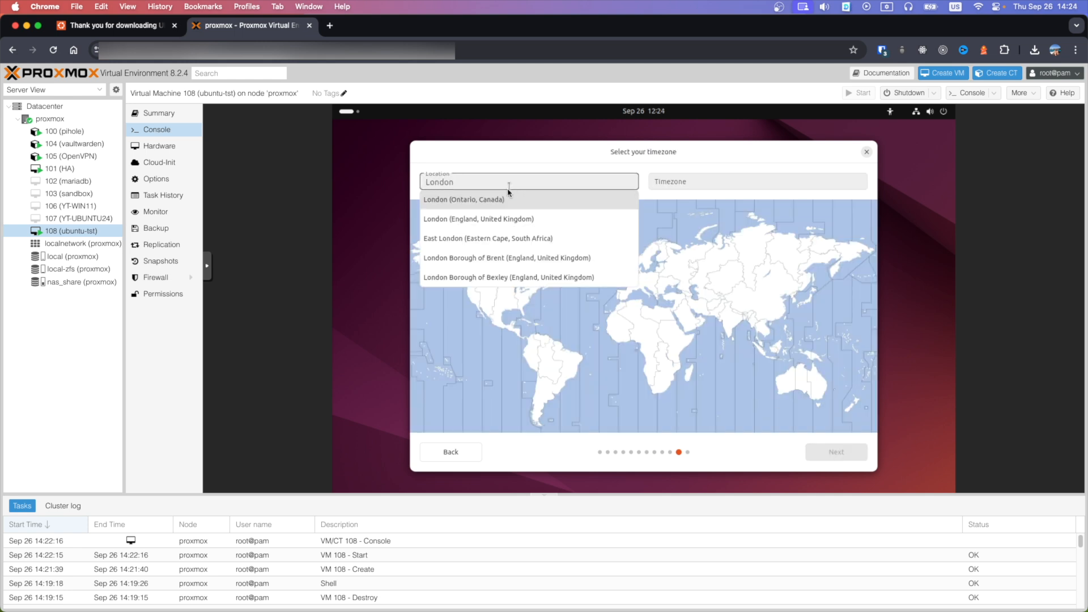
left_click(503, 217)
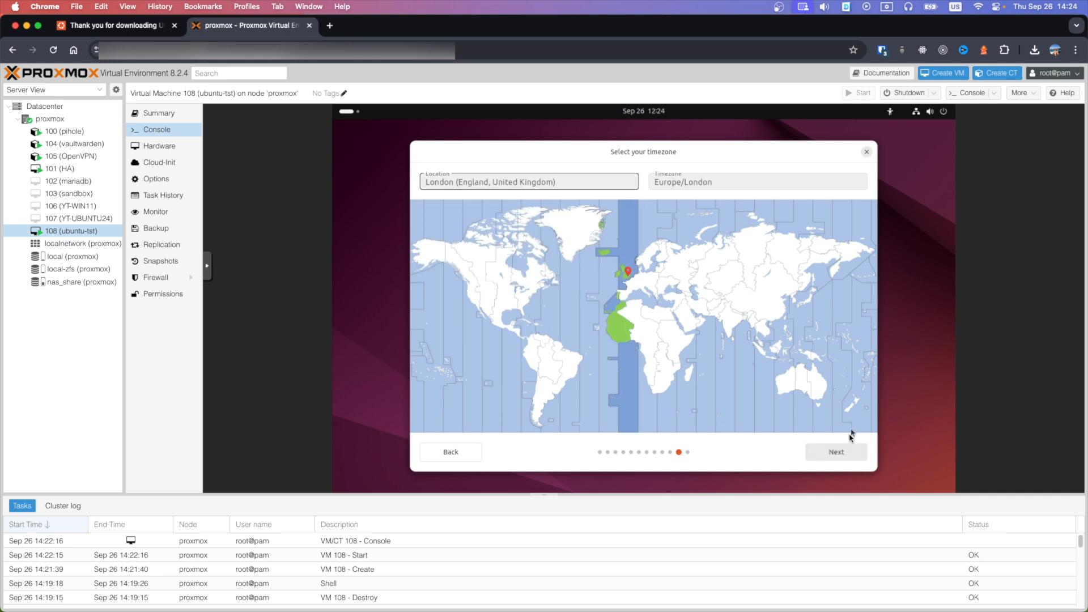
left_click(843, 453)
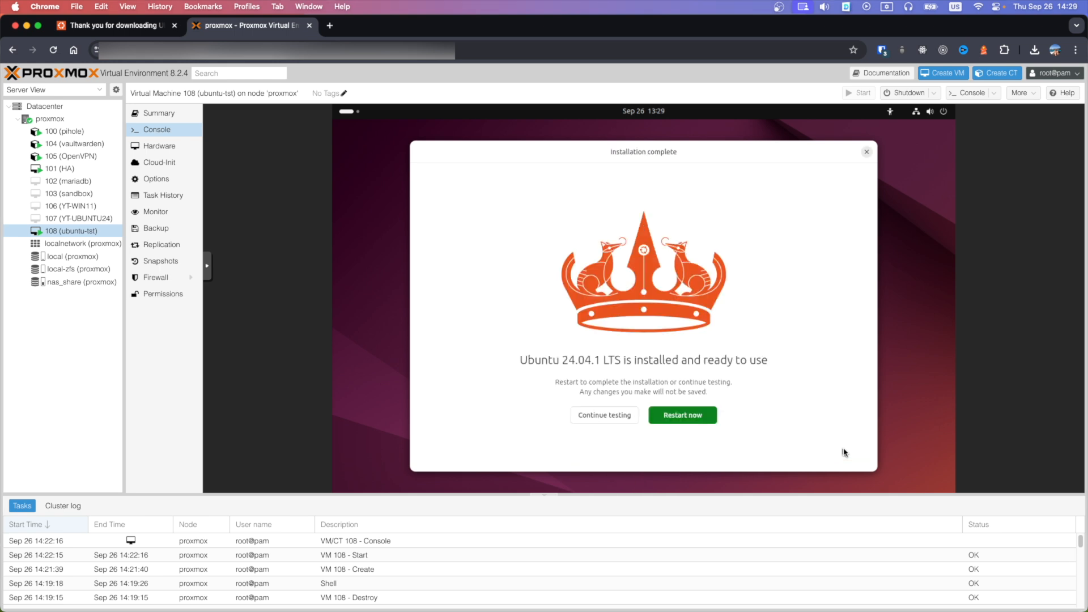
Restart the newly installed Ubuntu and bring up VM 108's Hardware list
left_click(702, 420)
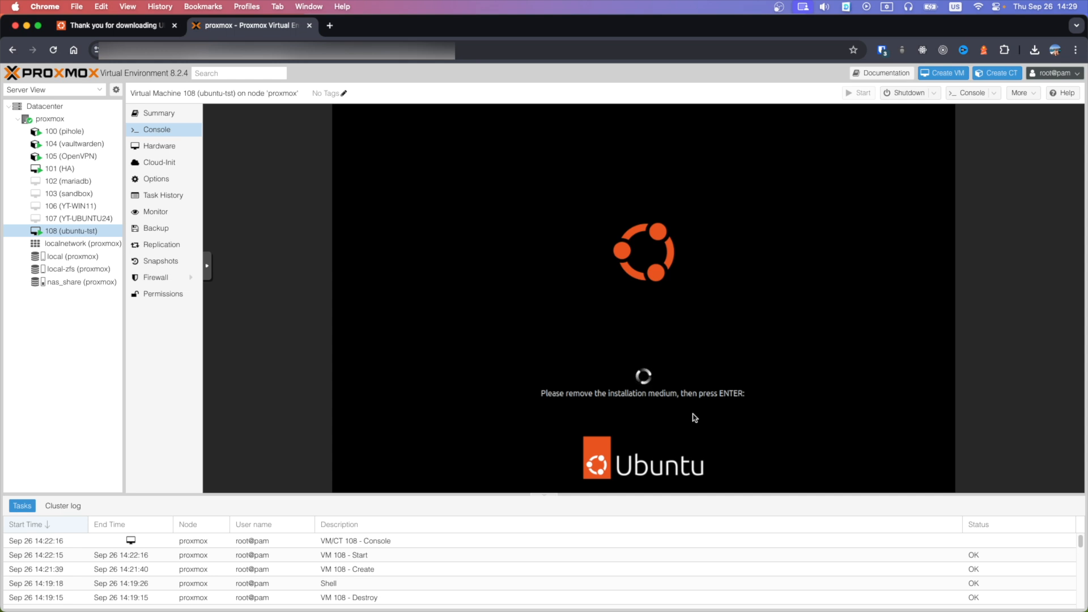
left_click(165, 155)
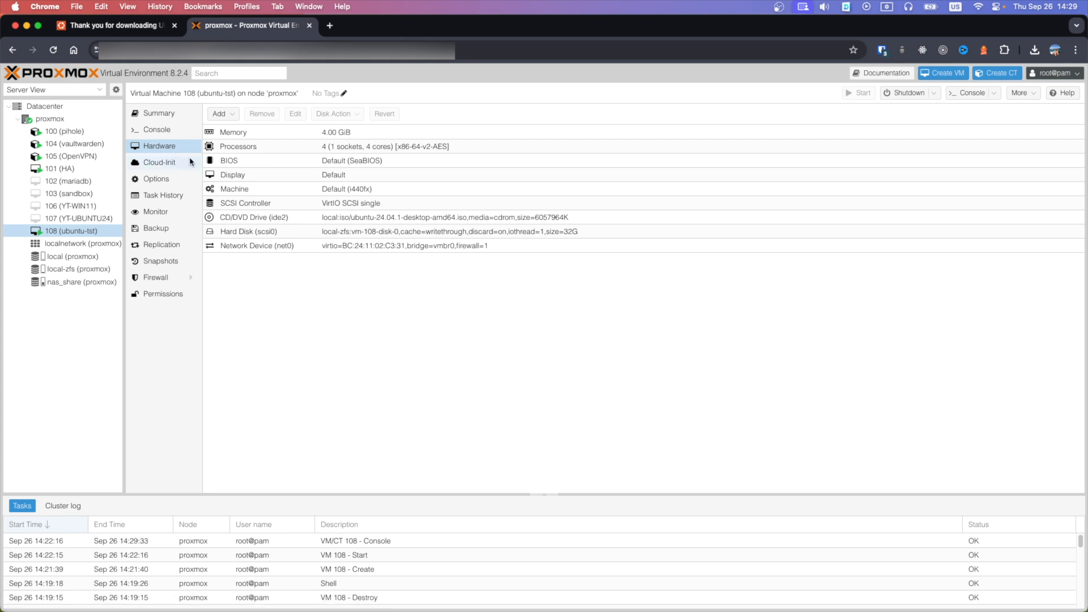
Remove CD/DVD Drive (ide2) holding the Ubuntu ISO from VM 108, then go back to Console
left_click(272, 218)
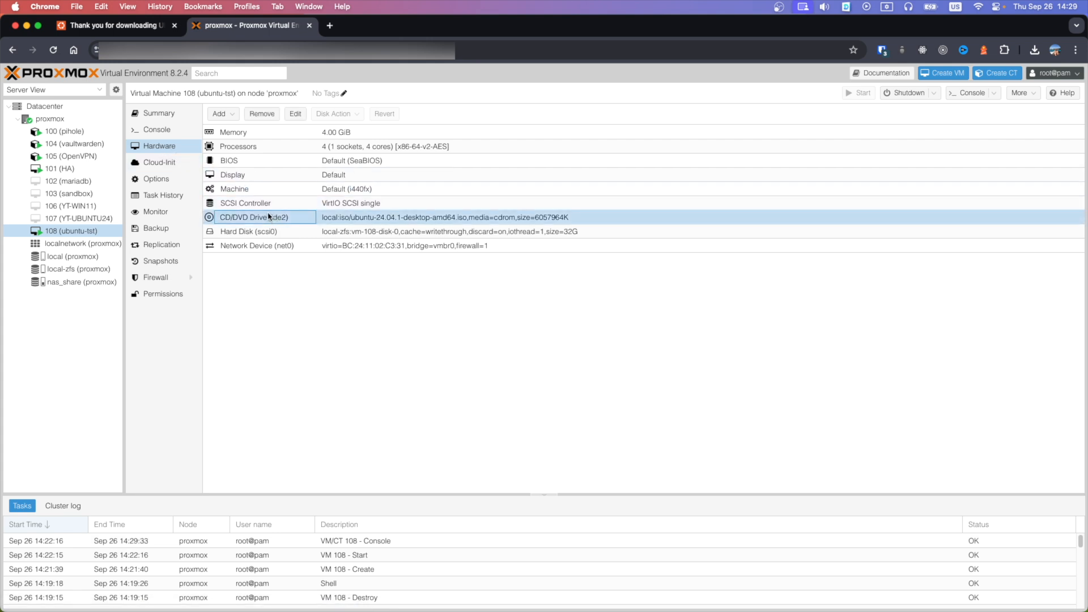
left_click(254, 115)
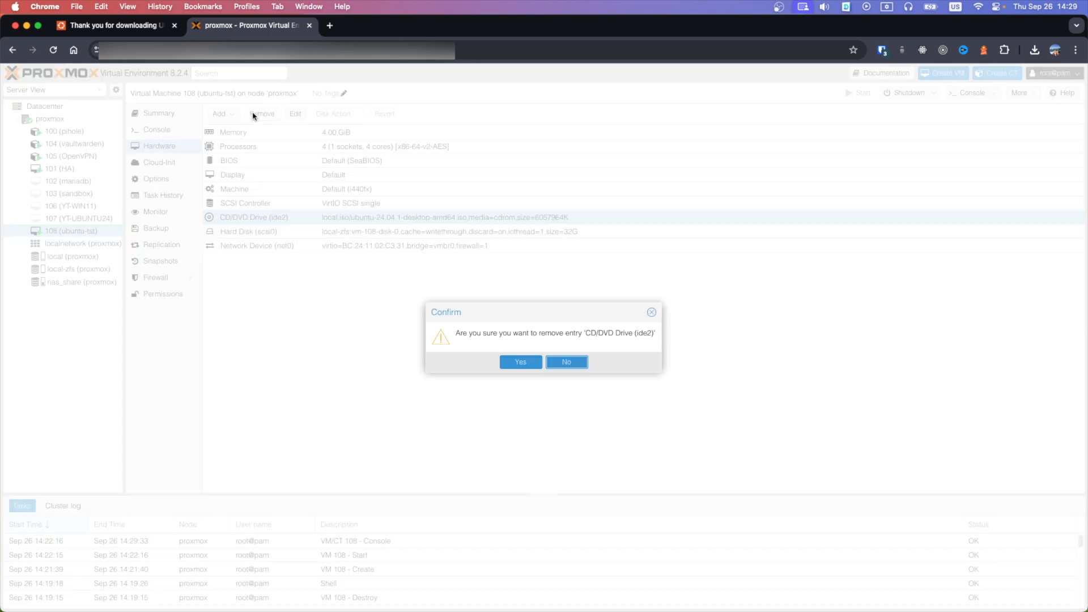
left_click(514, 364)
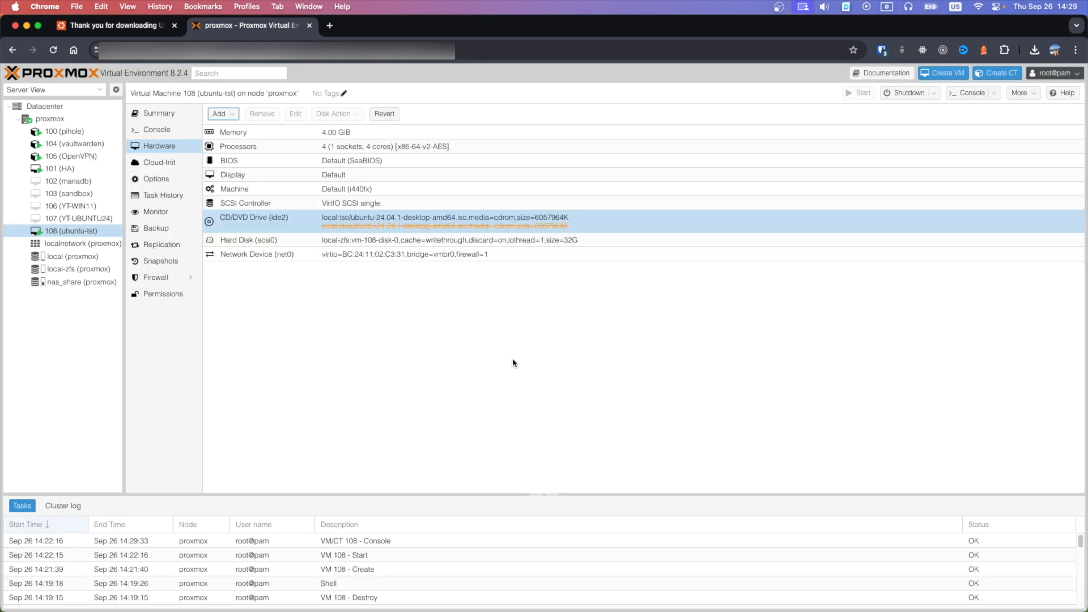
left_click(171, 131)
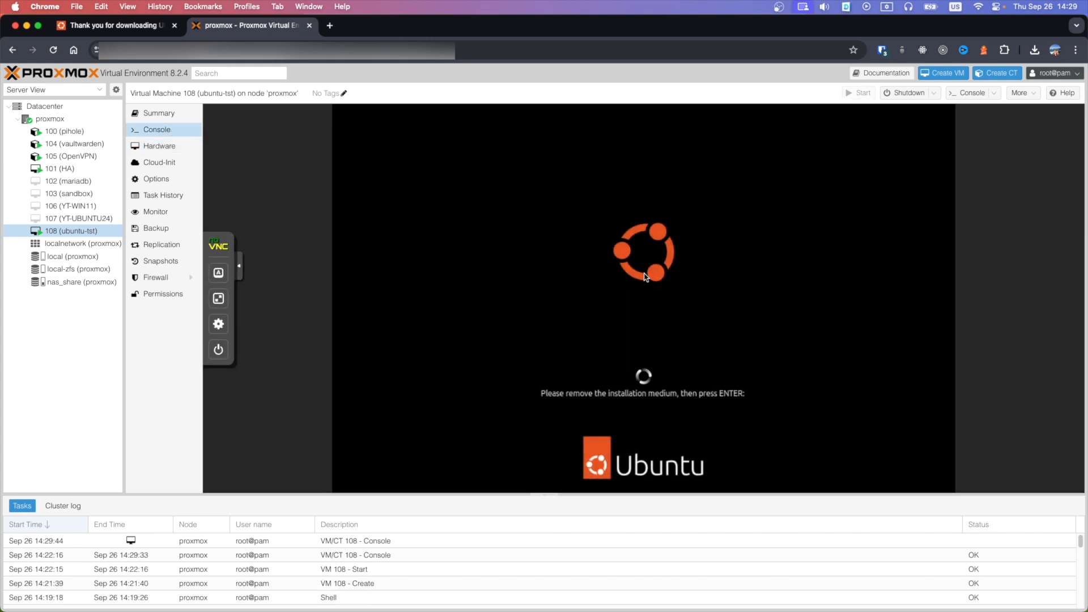
Continue the reboot, then log in to the user account with its password
key("Return")
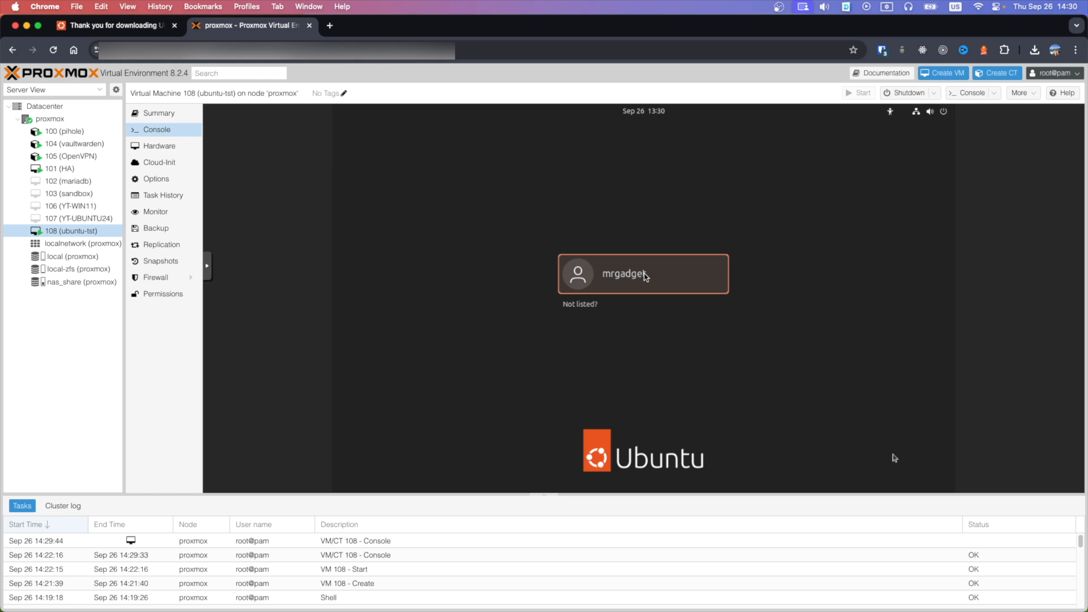
left_click(646, 277)
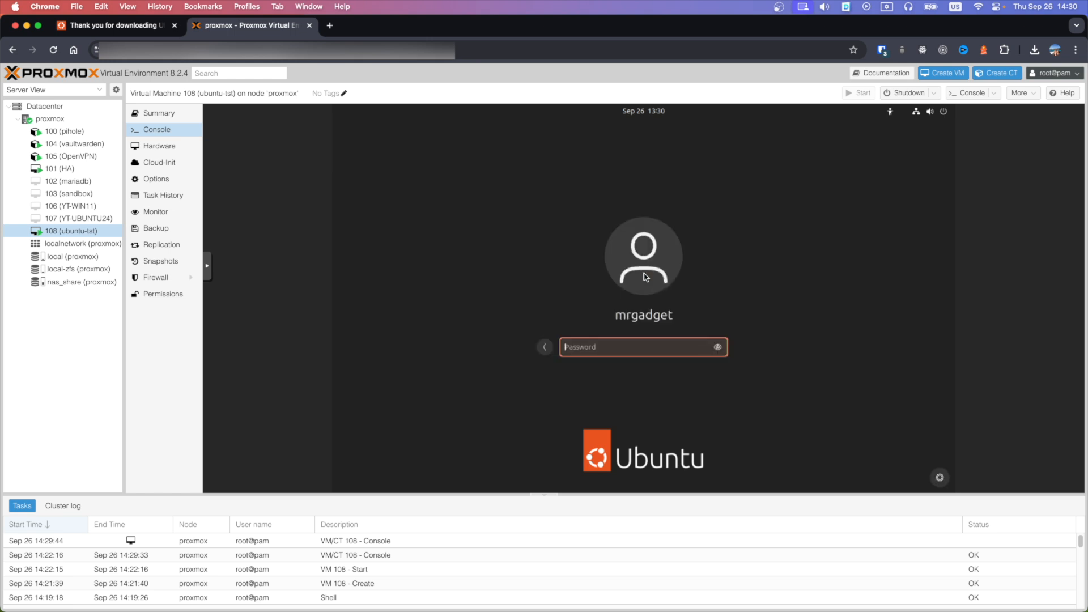
type("••••••")
key("Return")
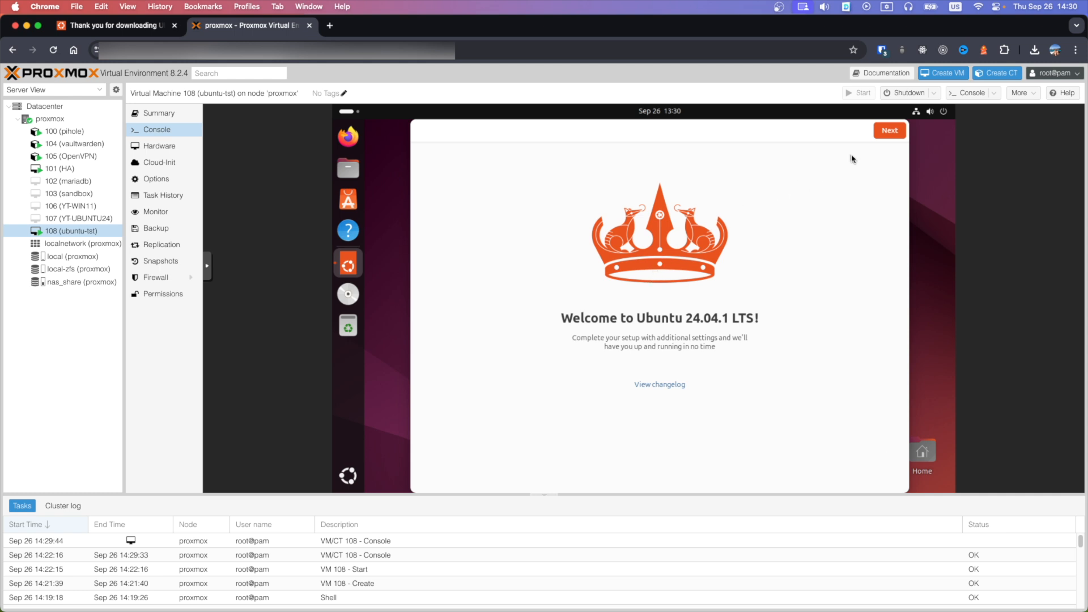
Go through the Welcome, Ubuntu Pro and Help improve Ubuntu pages, skipping Ubuntu Pro, and finish
left_click(884, 135)
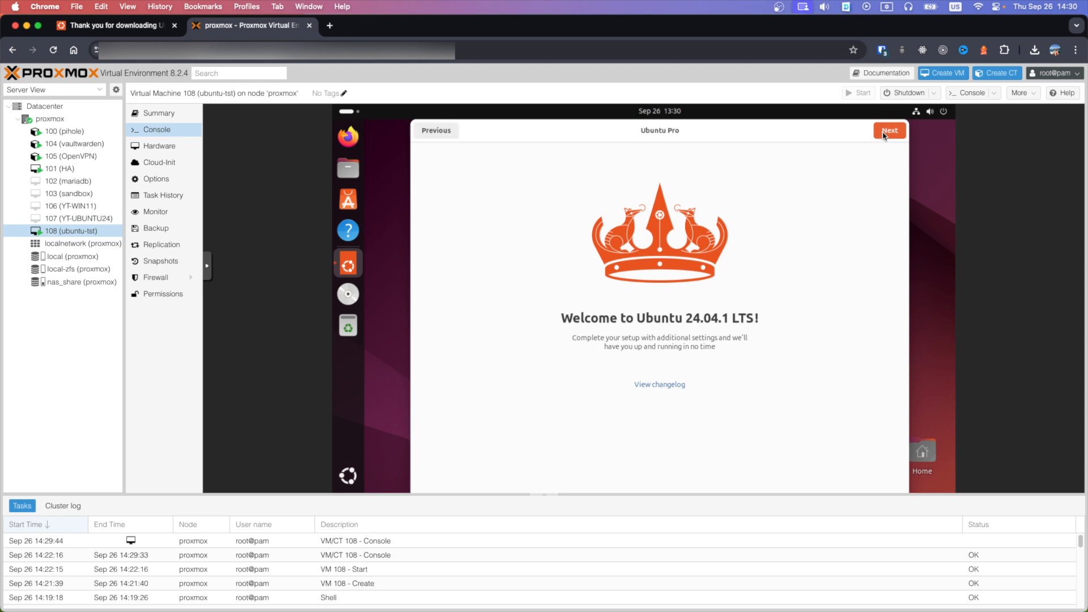
left_click(884, 135)
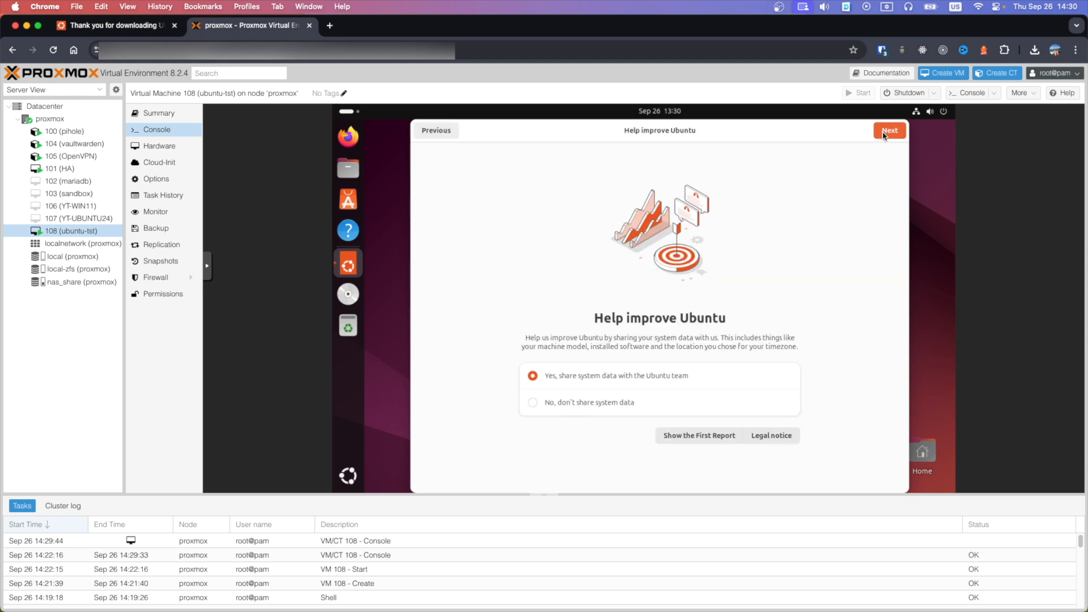
left_click(884, 135)
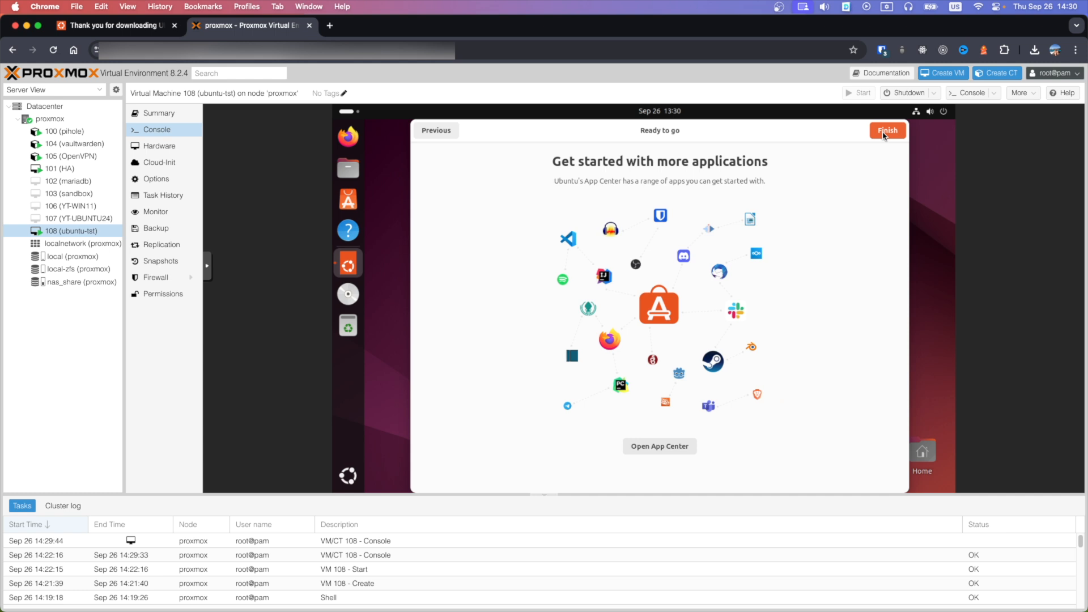
left_click(884, 135)
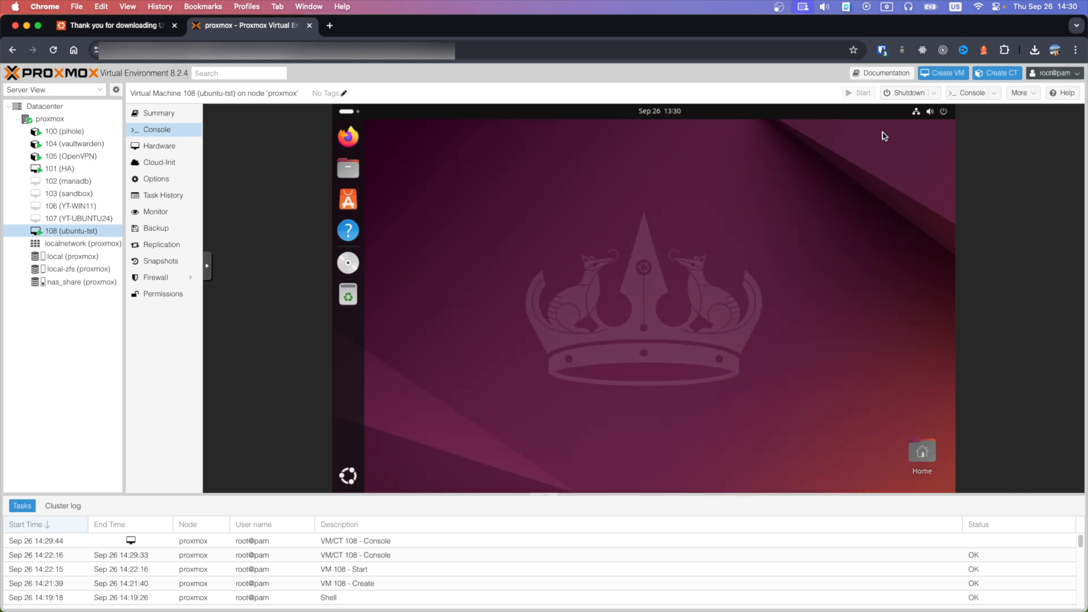